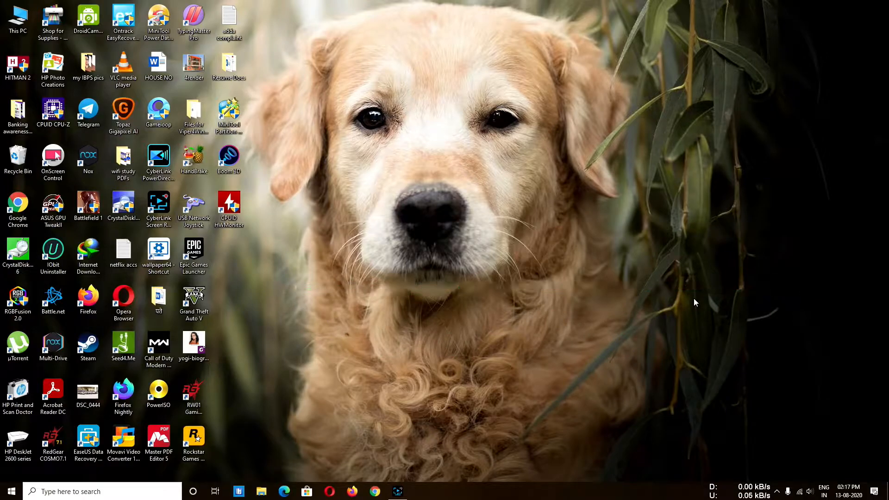
Check the CPU performance details in Task Manager, then close it.
right_click(508, 495)
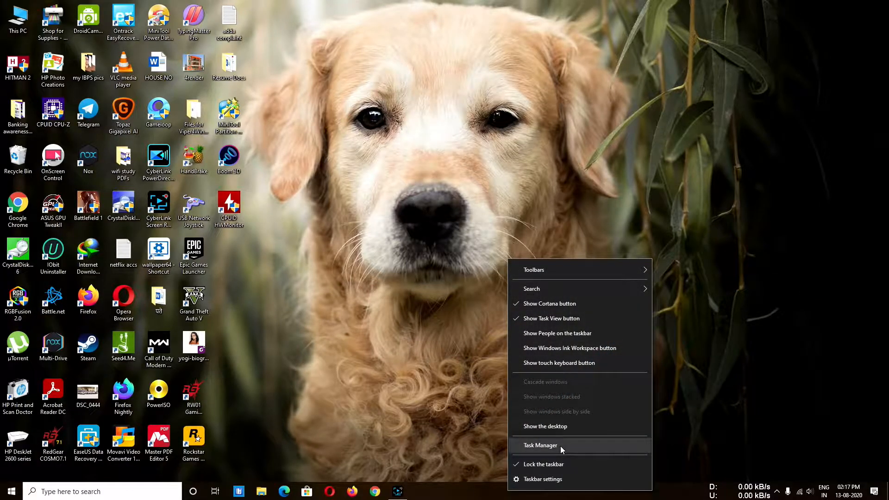
click(561, 446)
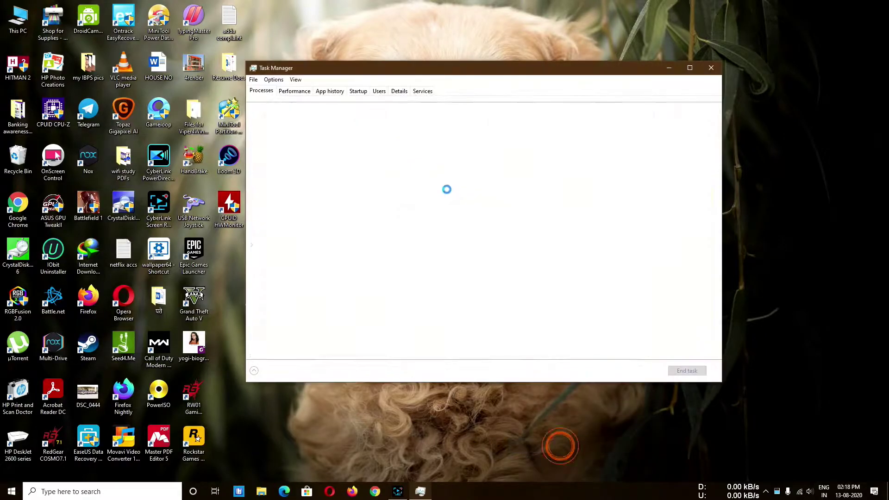
click(294, 91)
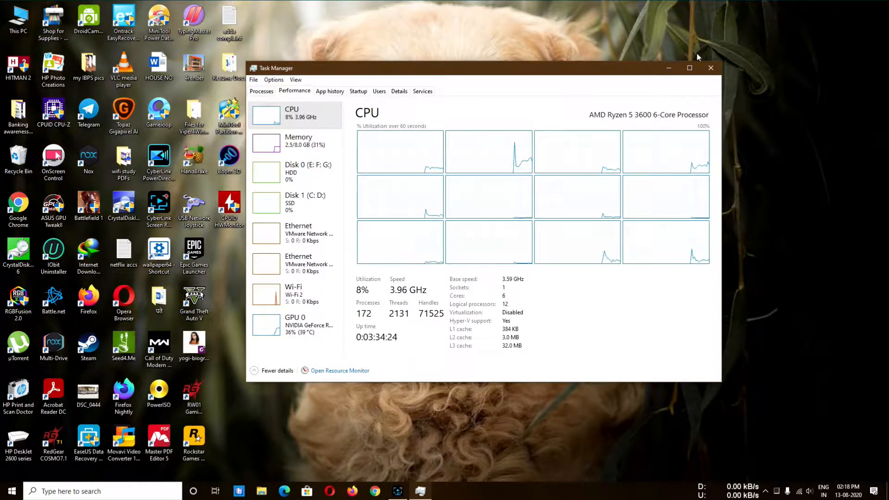
click(690, 68)
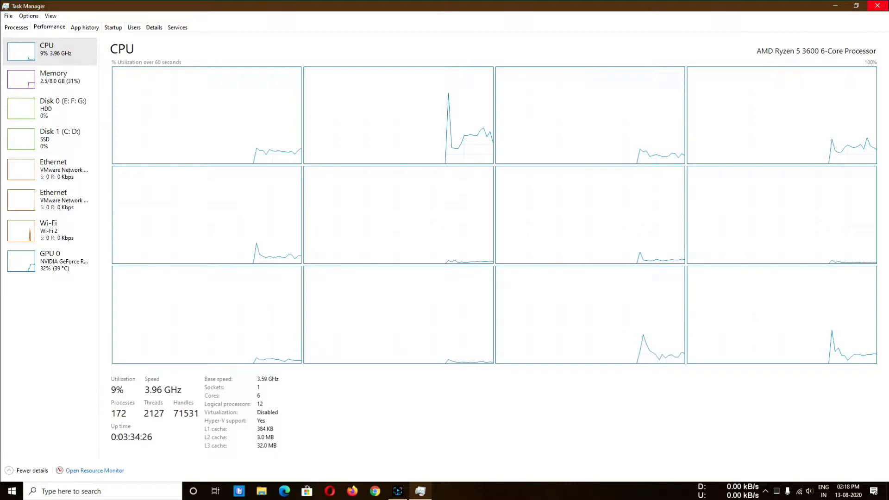
click(877, 5)
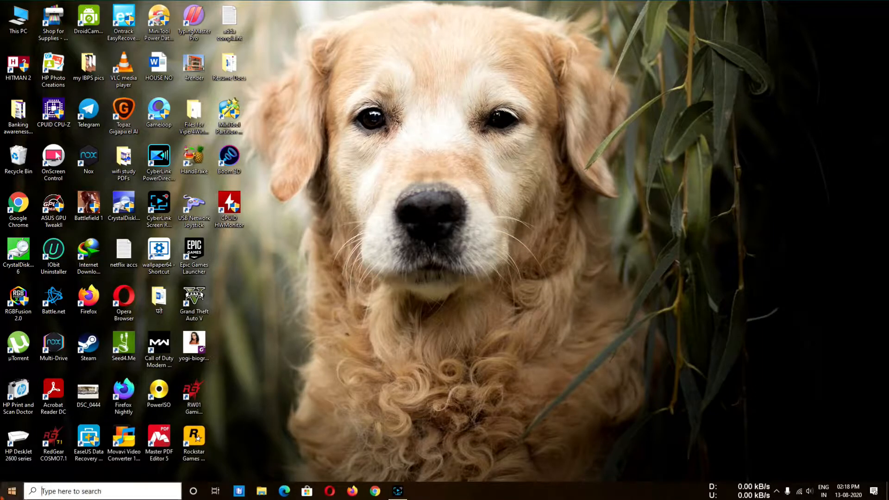
Show the Start menu power options to shut down the PC into BIOS.
click(12, 491)
click(12, 450)
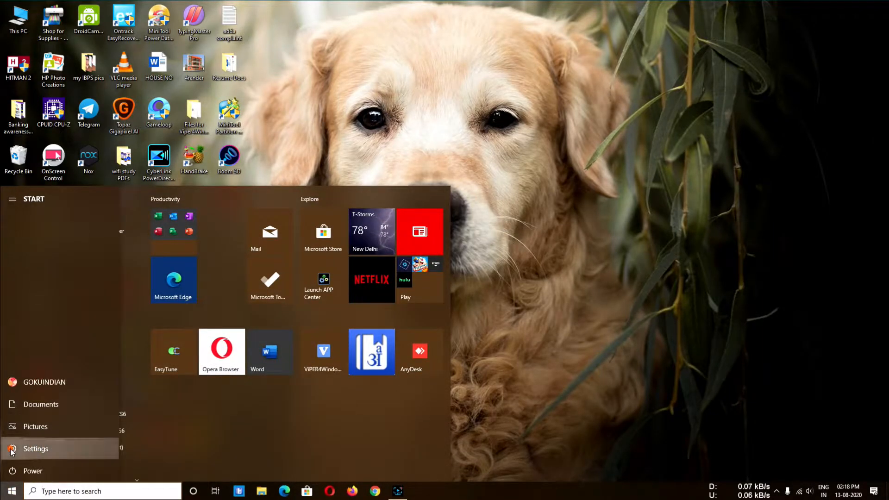
key(alt+F4)
key(super)
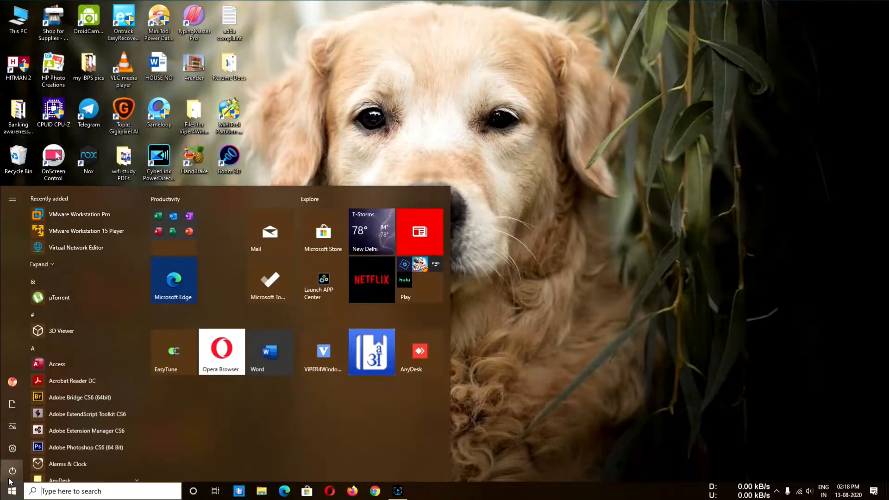
click(12, 471)
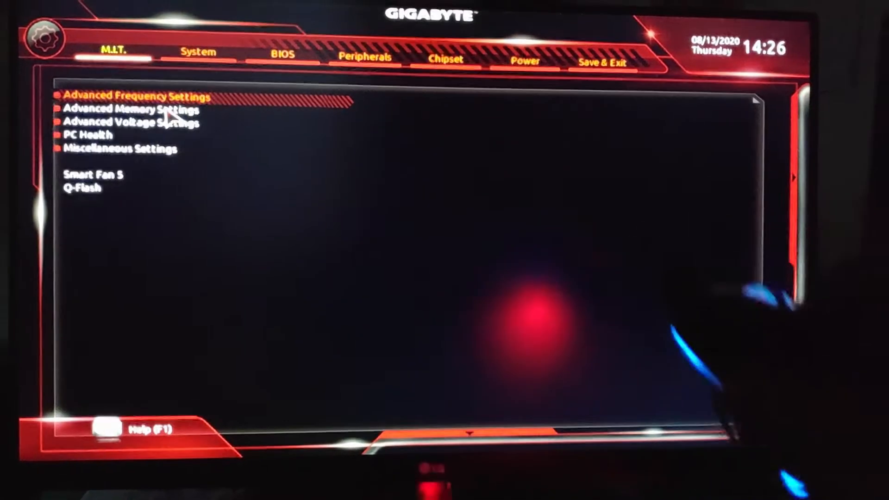
Go to Advanced Frequency Settings from the M.I.T. tab.
click(158, 98)
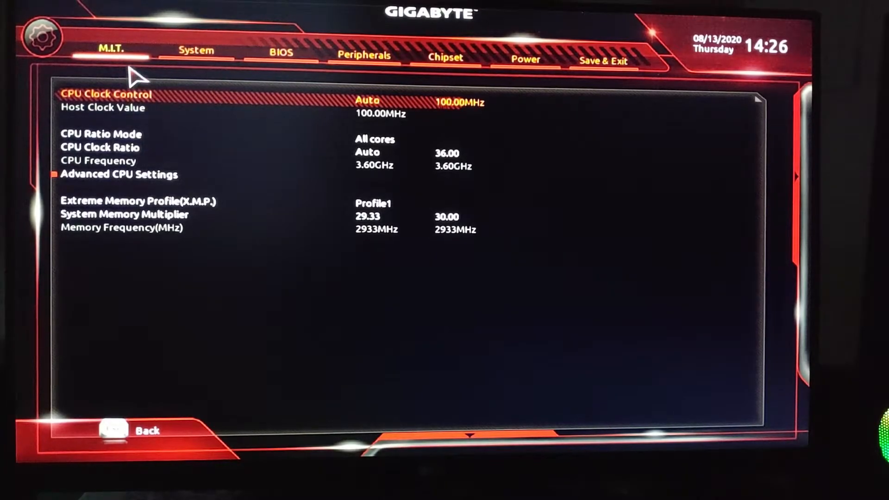
Set SVM Mode to Enabled in Advanced CPU Settings and go to Save & Exit.
click(135, 177)
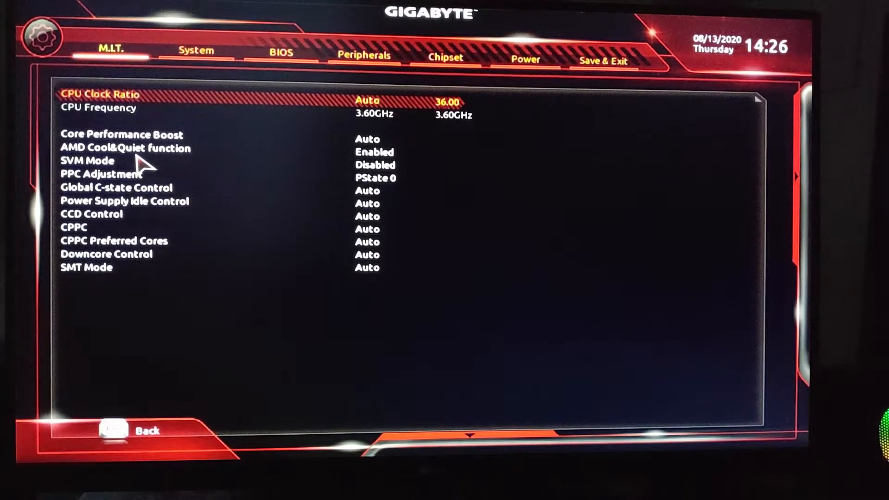
click(111, 162)
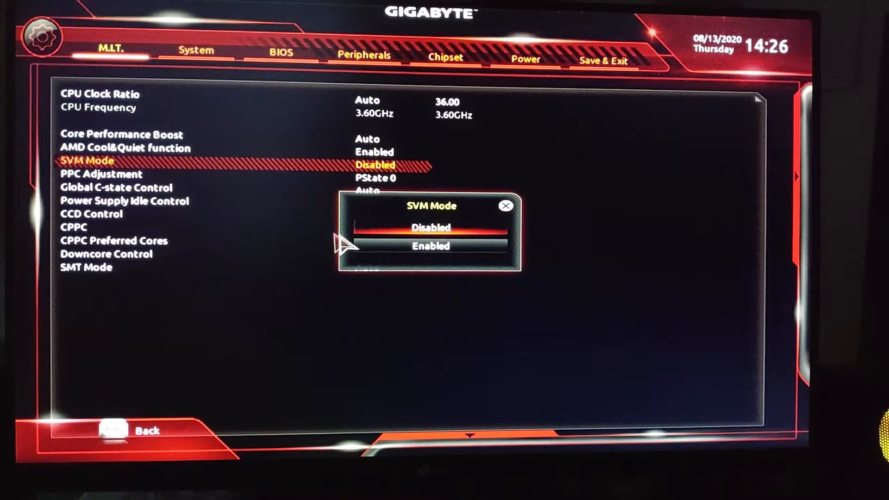
click(381, 247)
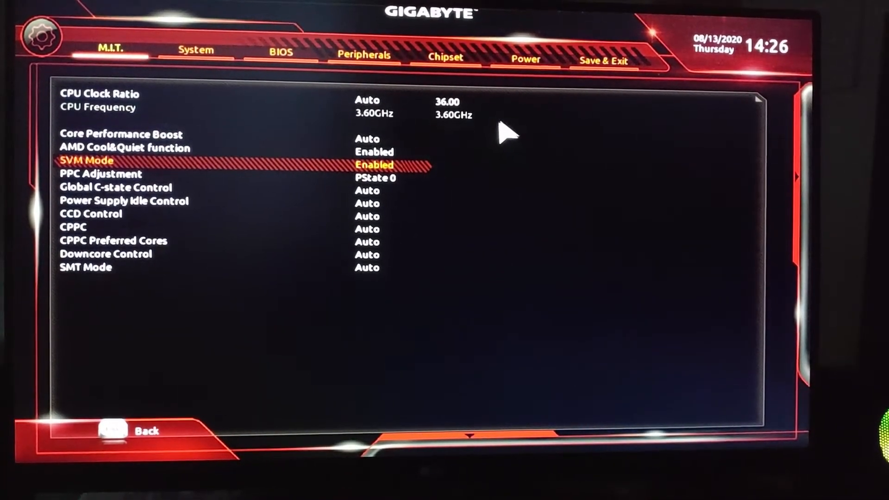
click(588, 71)
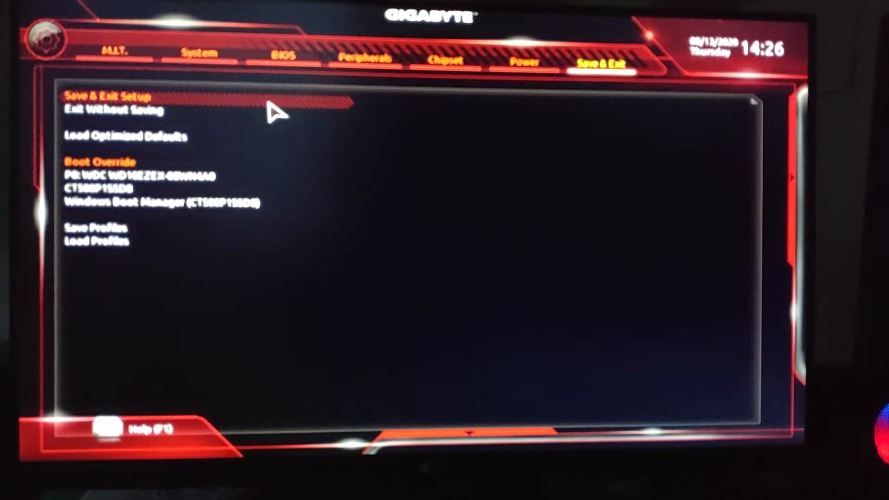
Save the BIOS changes and reboot with Save & Exit Setup.
click(148, 99)
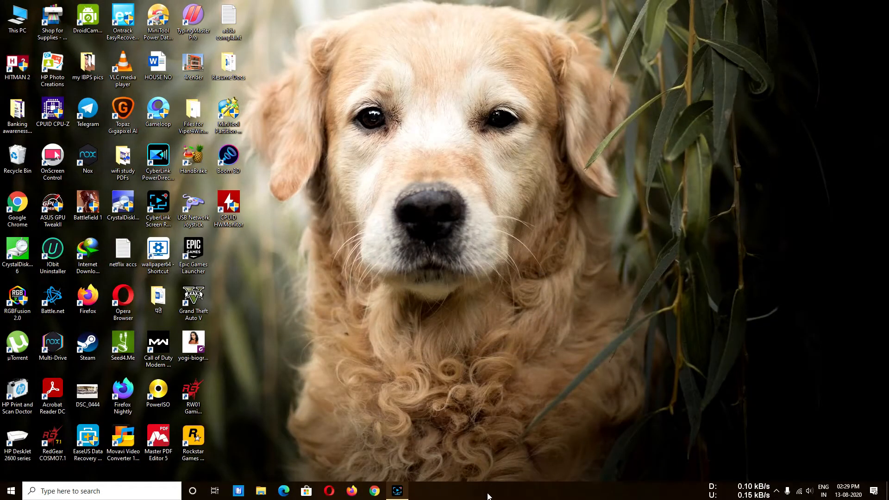
Confirm in Task Manager's CPU details that Virtualization is Enabled.
right_click(488, 496)
click(547, 453)
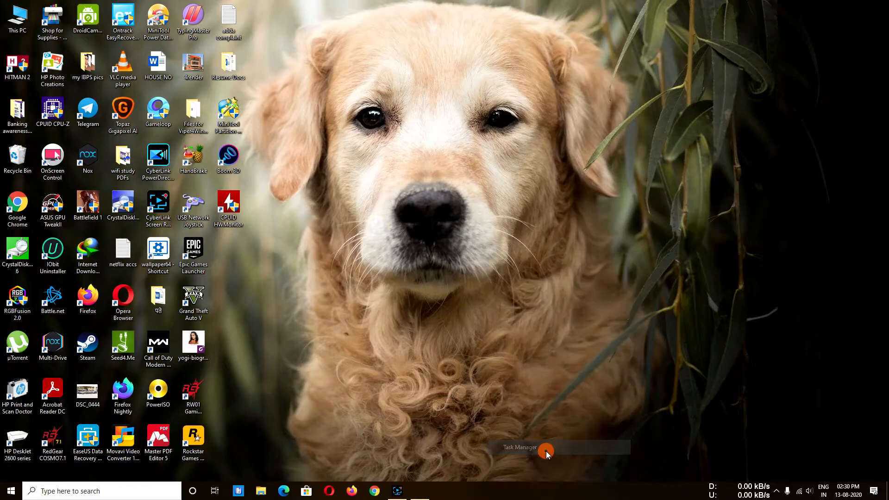
click(293, 93)
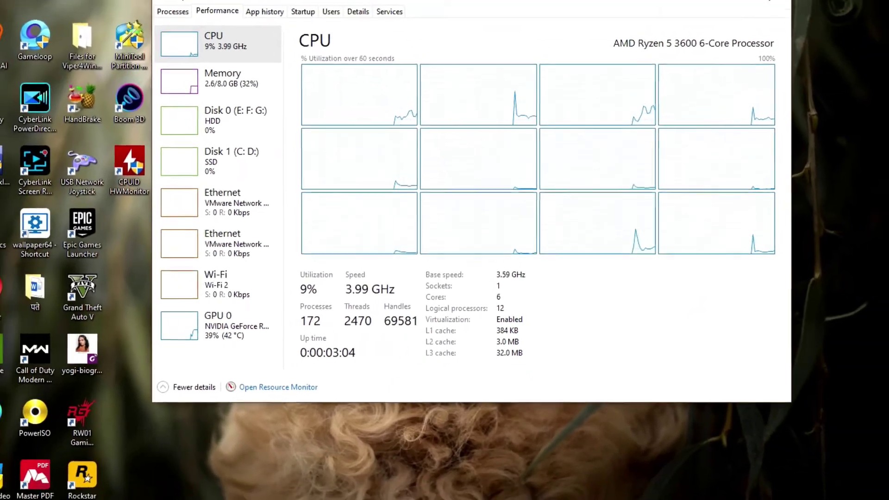
Close Task Manager to return to the desktop.
click(642, 25)
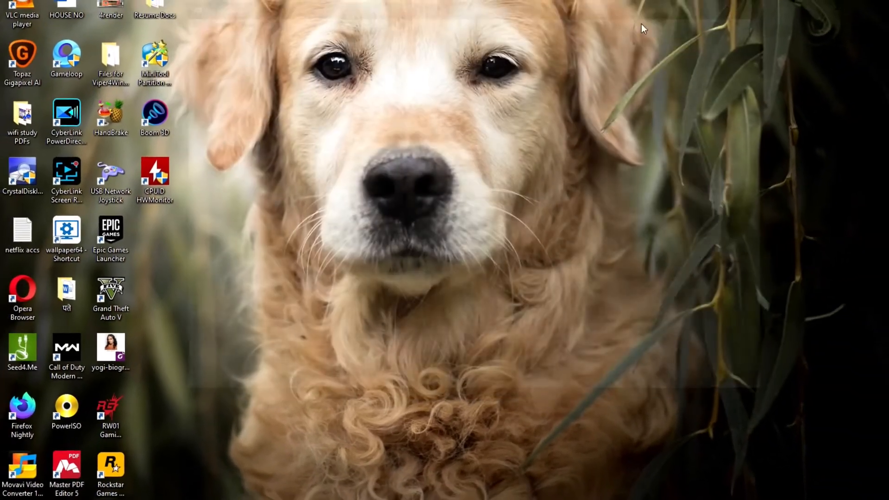